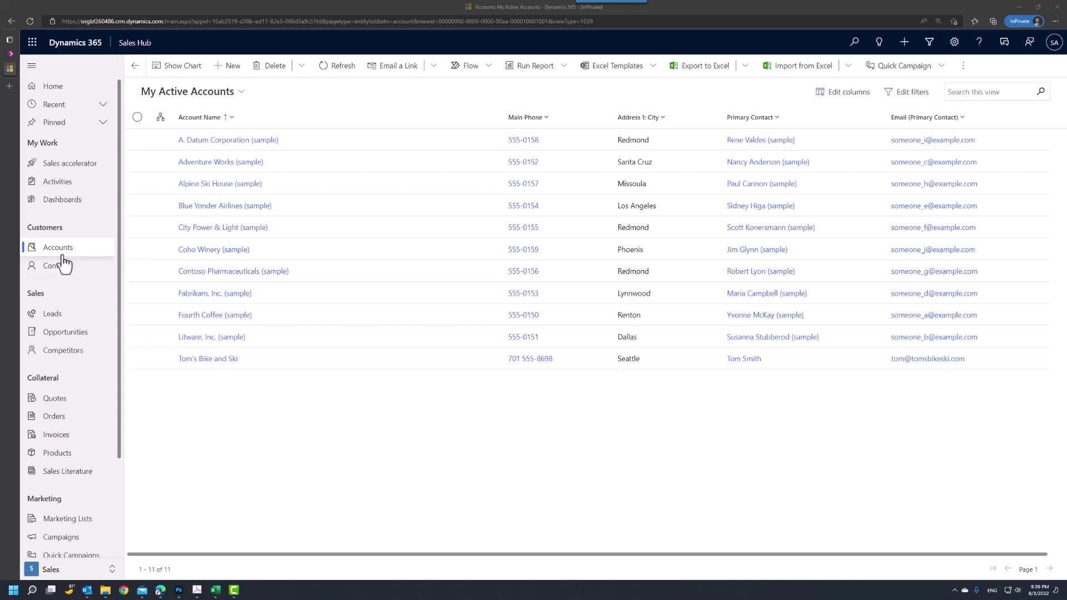
Step: Go to the Leads list and start a blank new lead record
click(54, 314)
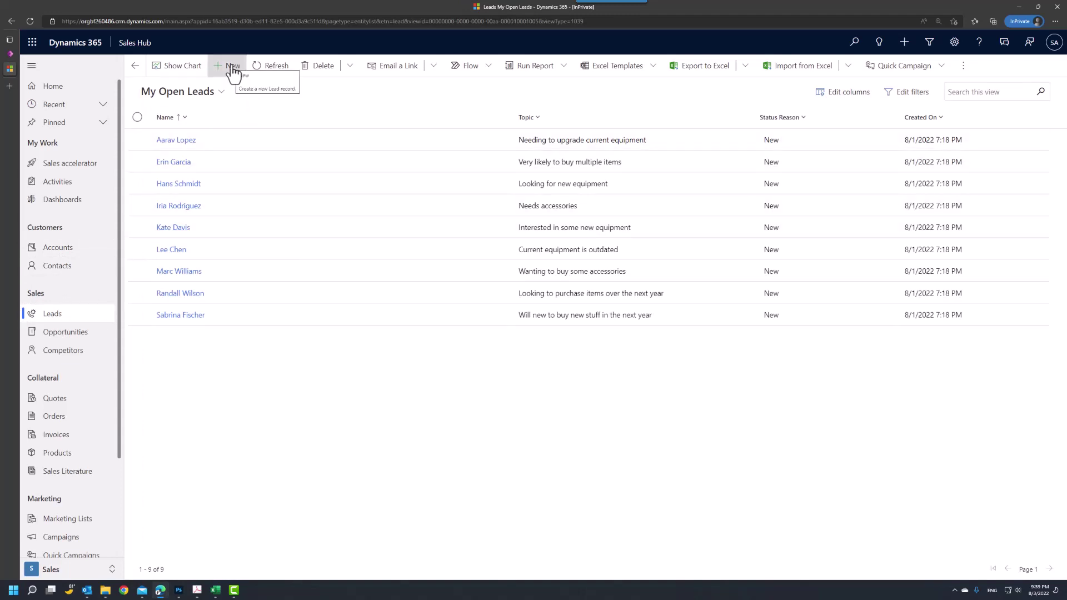
click(233, 67)
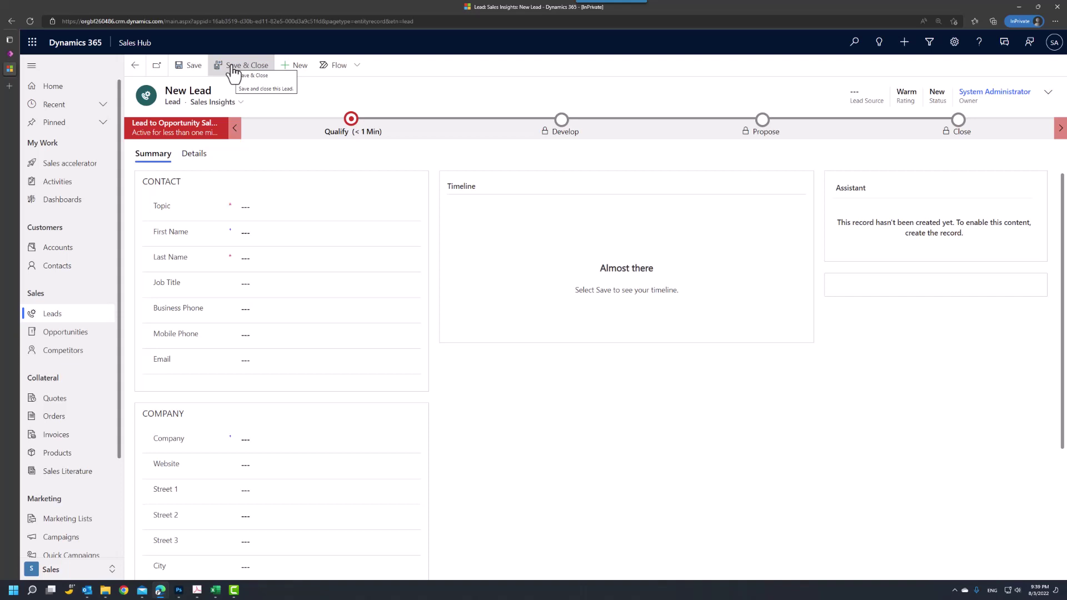
Step: Enter the topic 'Interested in company's products', fixing the apostrophe typo
click(251, 208)
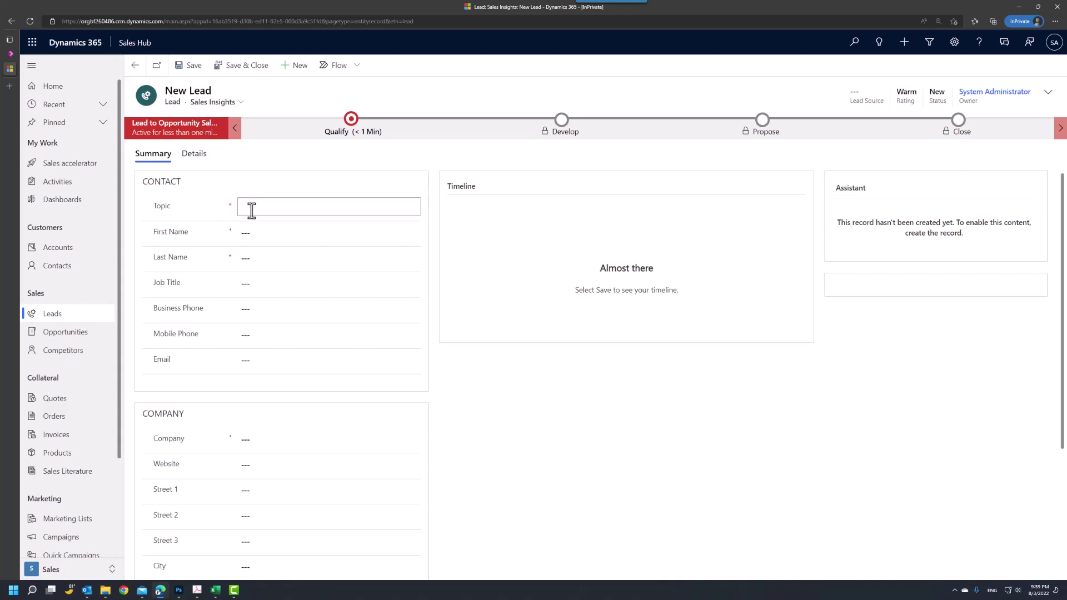
text(Invite)
text(ste)
text(d in company;s pro)
text(ducts)
key(Left)
key(Left)
key(Left)
key(Left)
key(Left)
key(Left)
key(Left)
key(Left)
key(Left)
key(Left)
key(BackSpace)
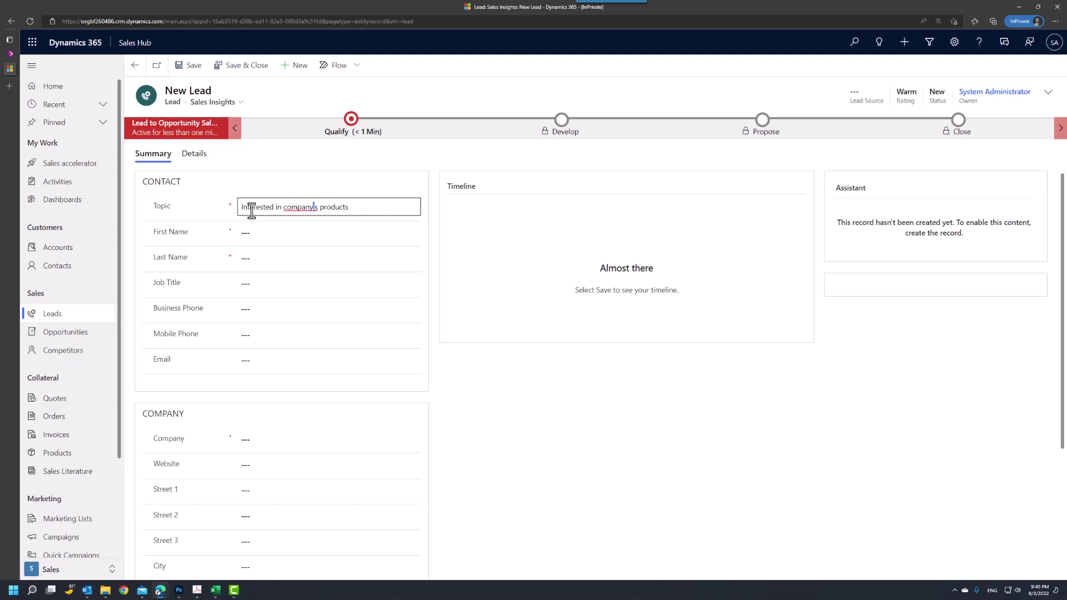
text(')
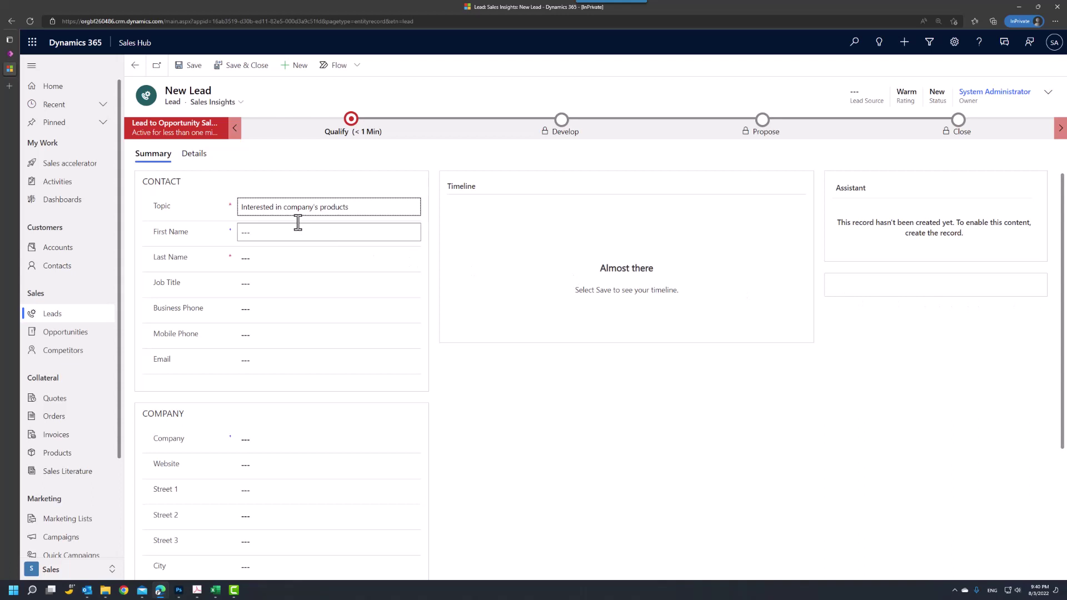
Step: Enter the lead's first and last name, then 2052 and country/region USA
click(268, 234)
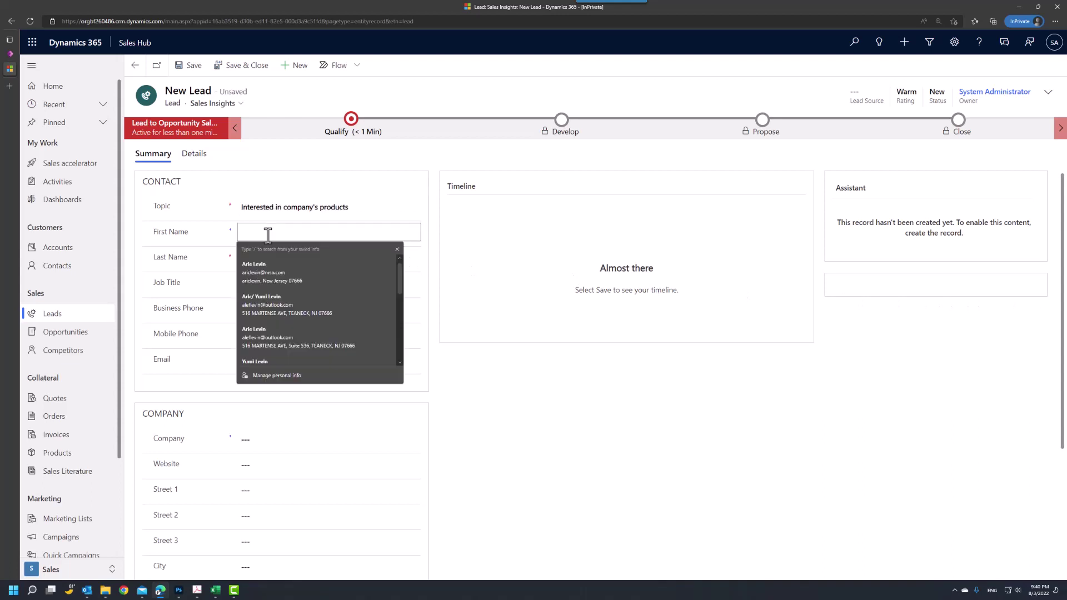
key(Tab)
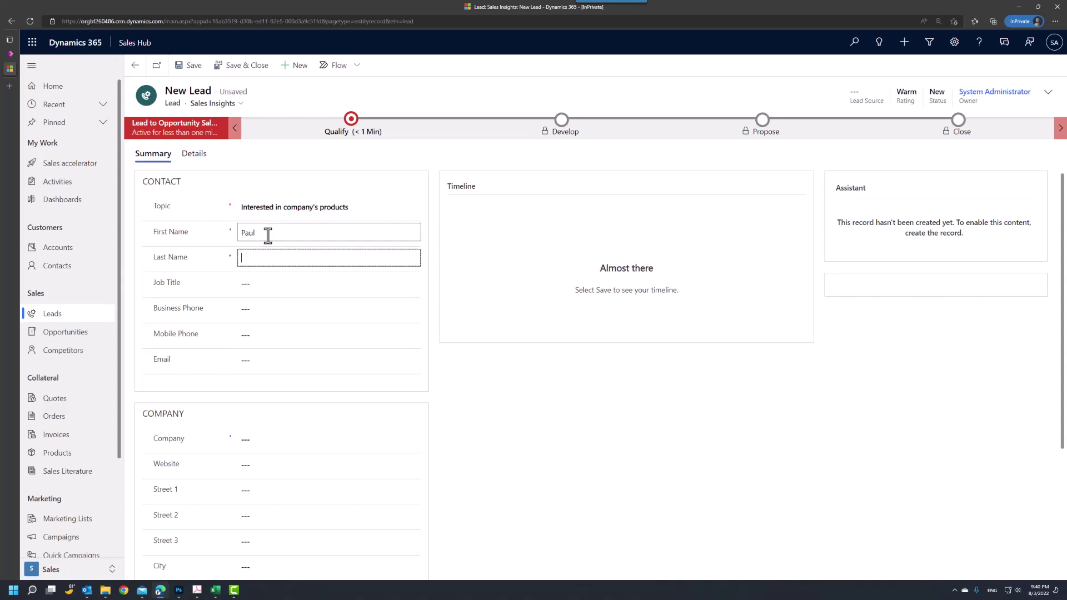
key(Tab)
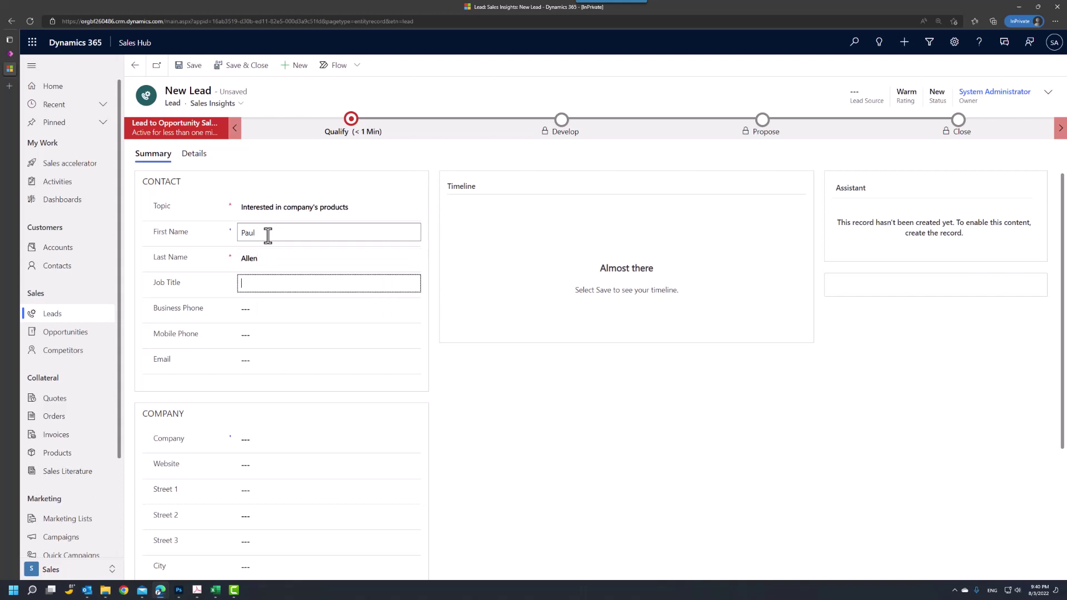
text(2052)
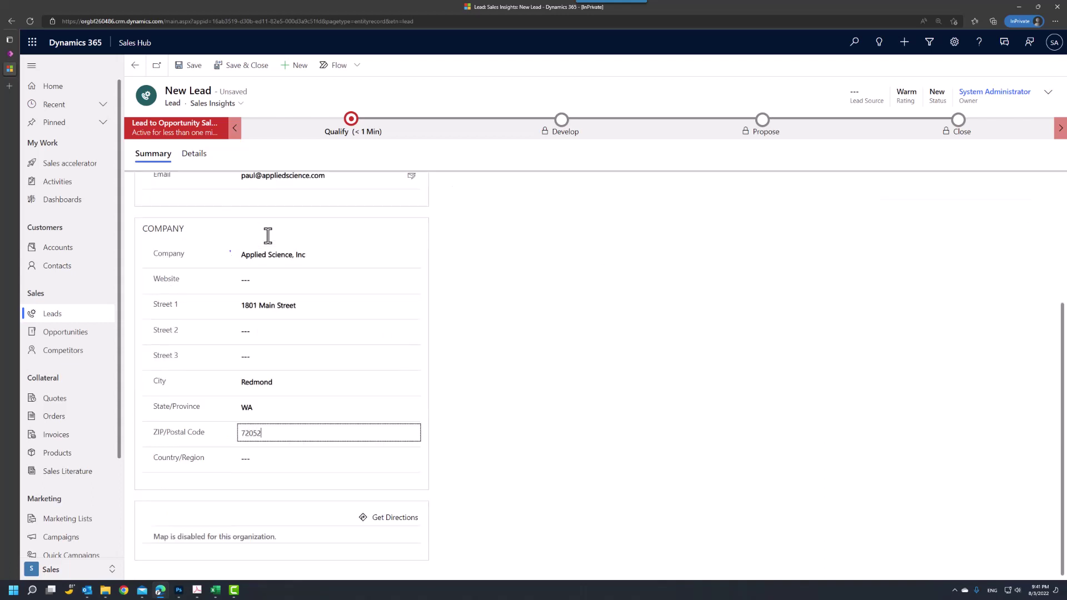
key(Tab)
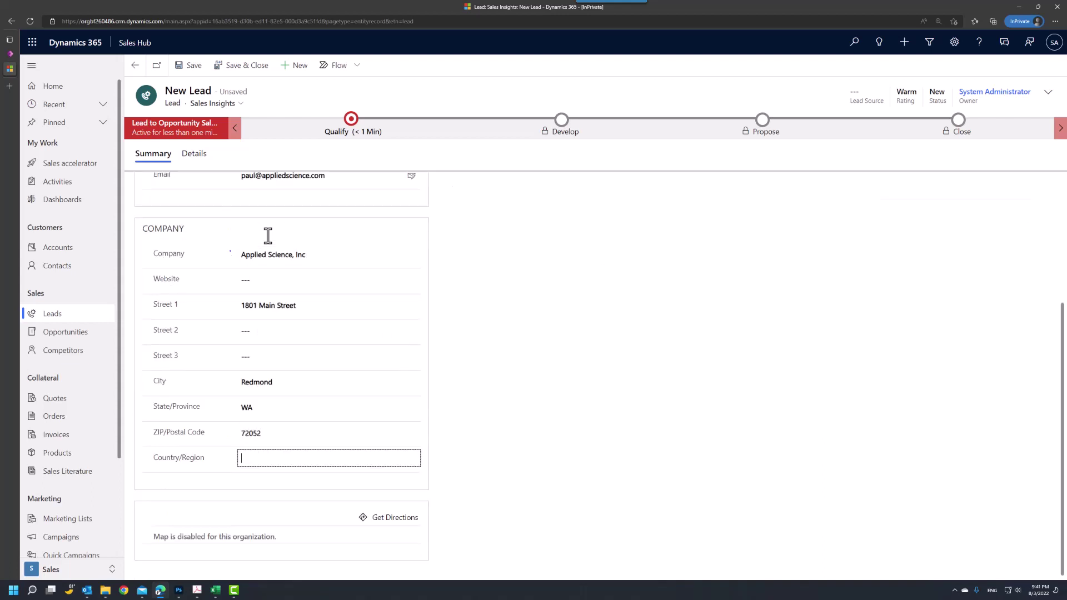
text(USA)
Step: In the header flyout, choose Trade Show as the Lead Source
scroll(542, 366, up, 3)
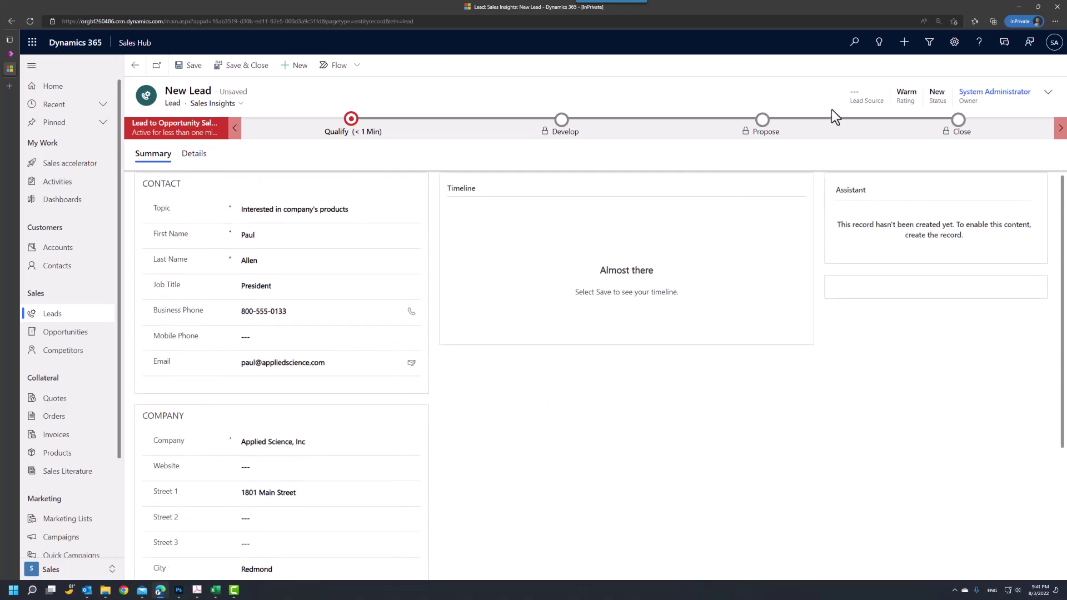
click(1047, 95)
click(1041, 121)
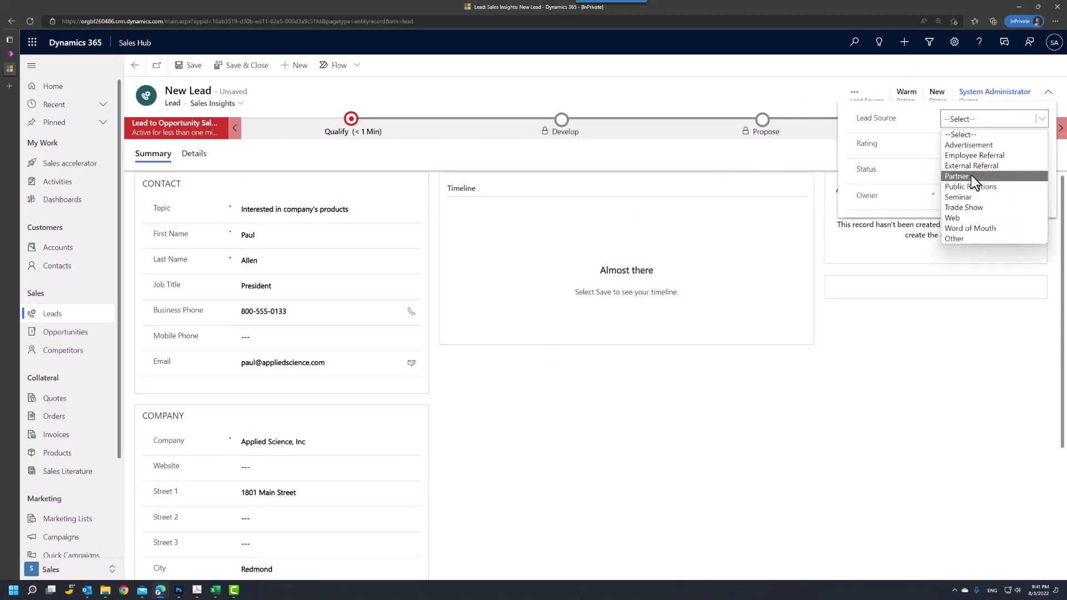
click(973, 209)
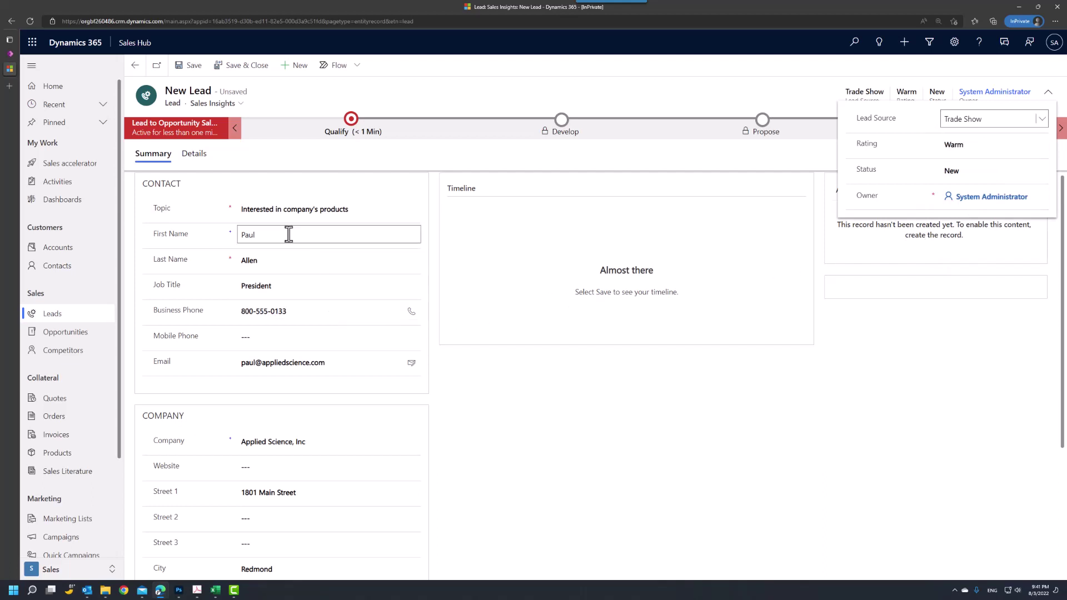
scroll(283, 231, down, 3)
Step: On the Details tab, set Industry to Business Services
click(195, 154)
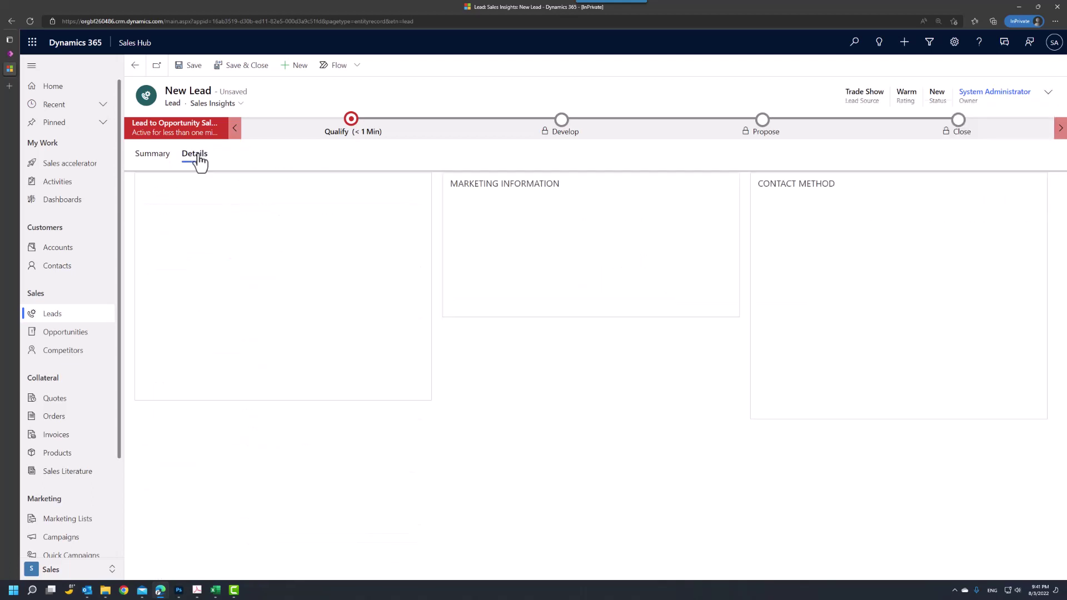
click(257, 217)
click(416, 218)
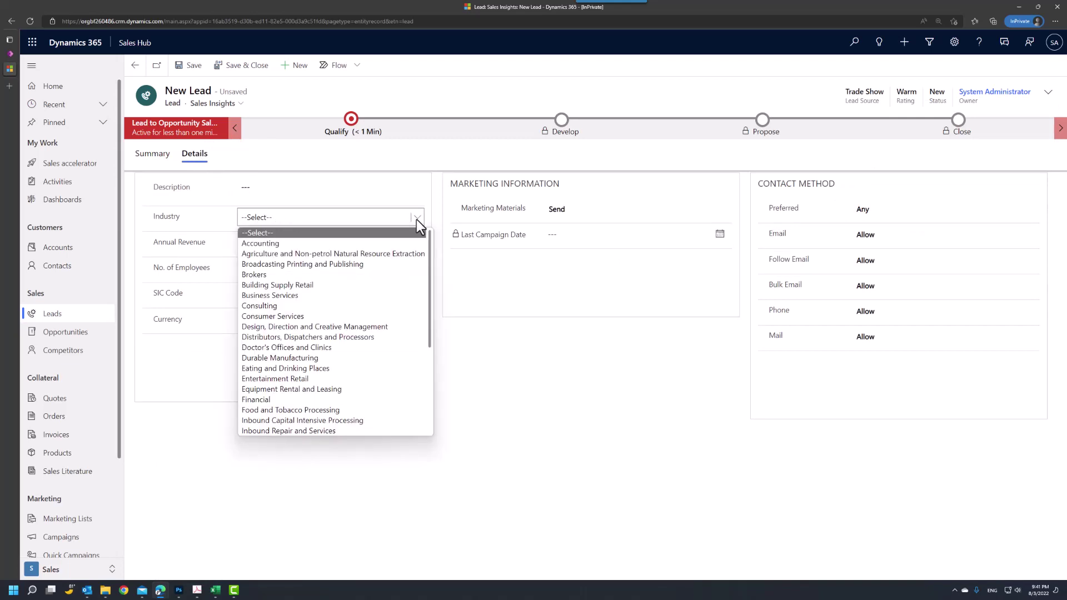
click(312, 292)
Step: Enter annual revenue 5000000 and 5000 employees
click(293, 245)
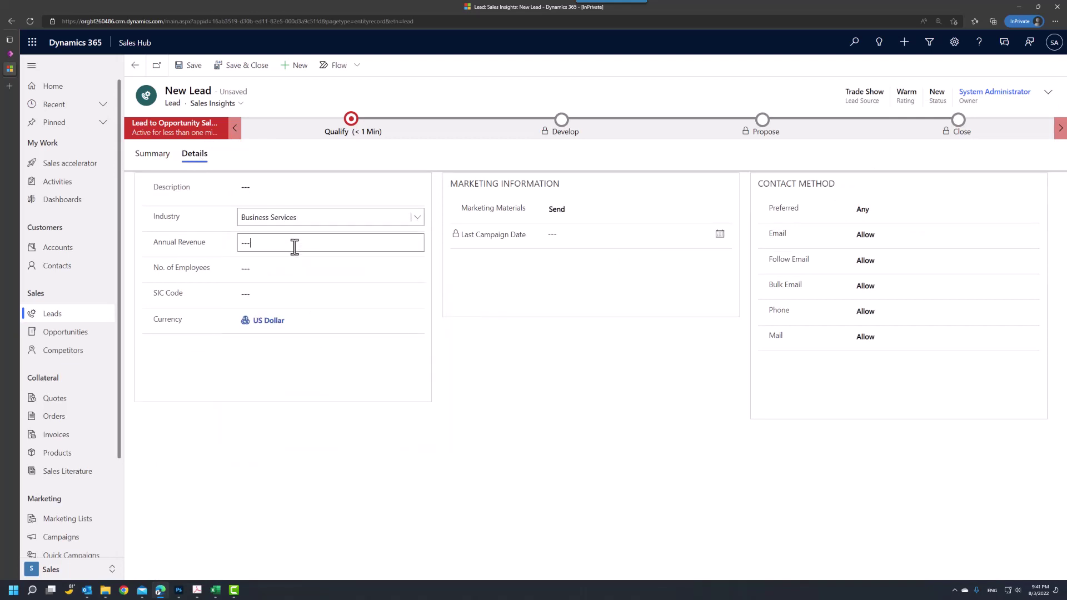
text(5000000)
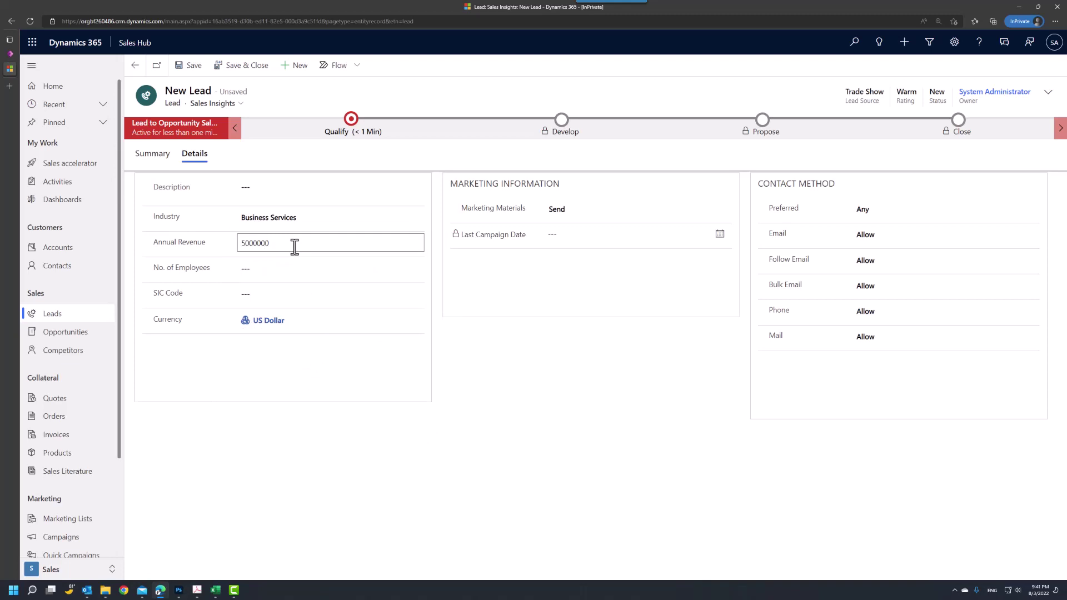
key(Tab)
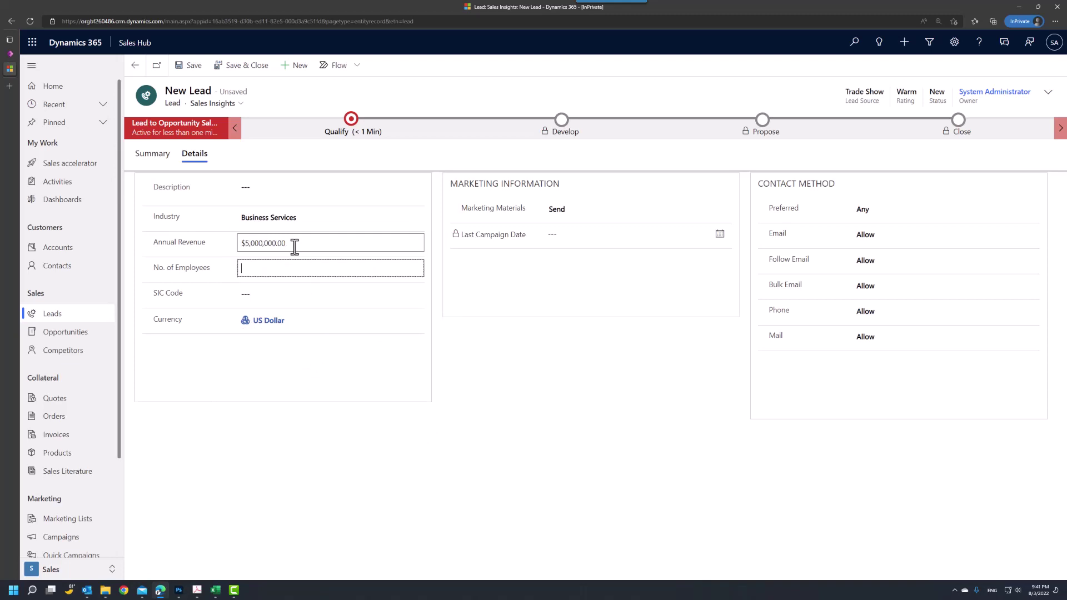
text(5000)
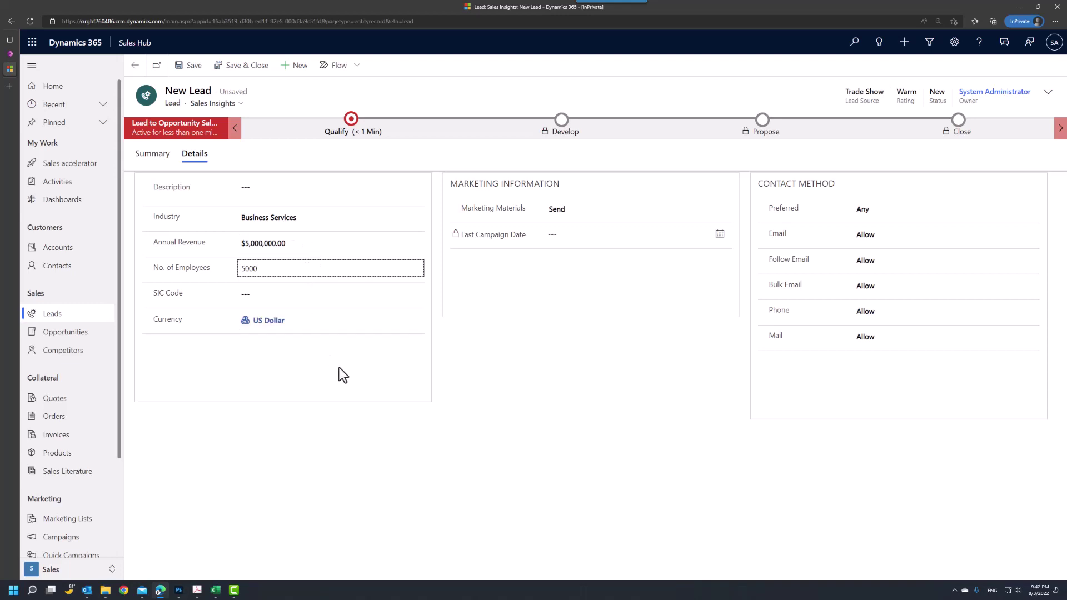
Step: Save and close the lead, then select its new row in My Open Leads
click(222, 67)
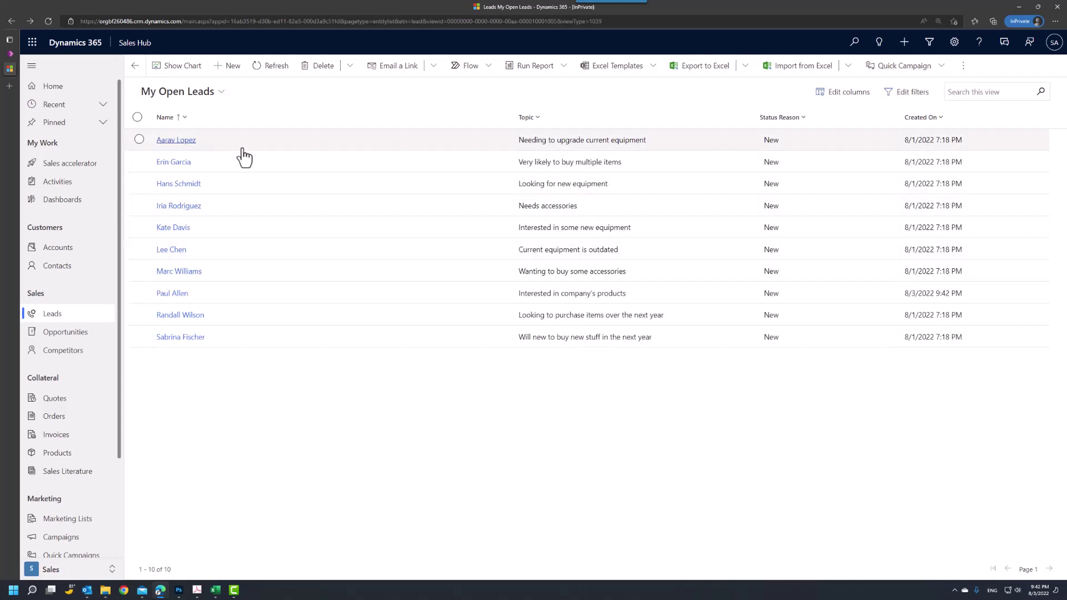
click(211, 302)
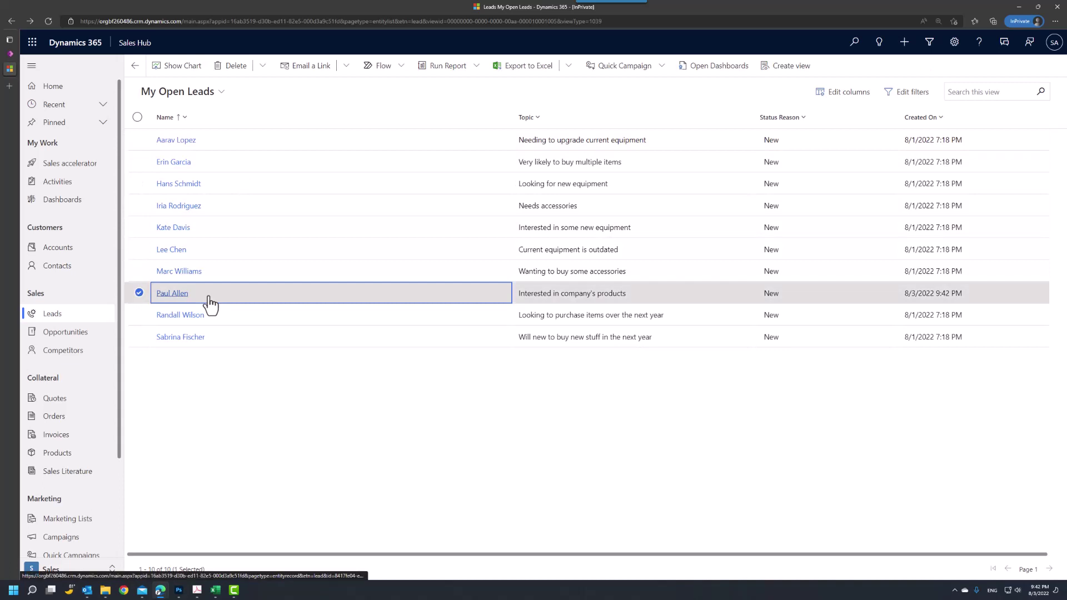